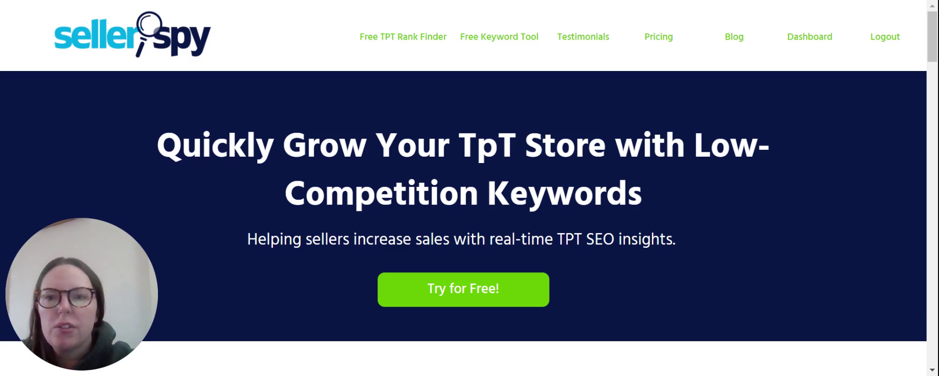
Go from the SellerSpy Dashboard to the empty Keyword Explorer page
click(815, 39)
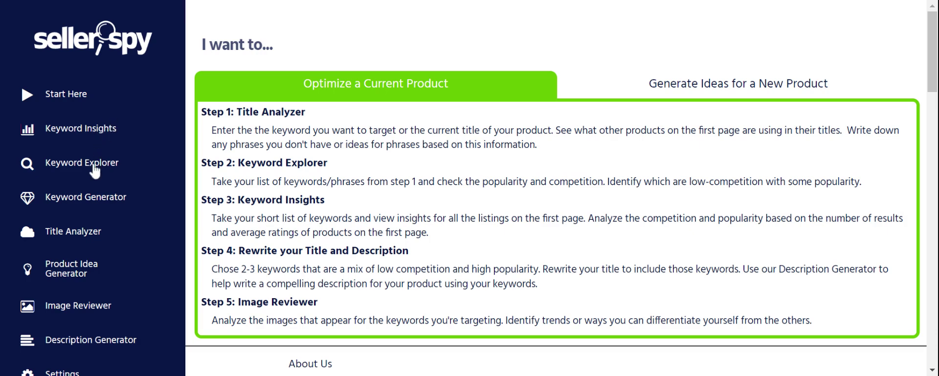
click(94, 168)
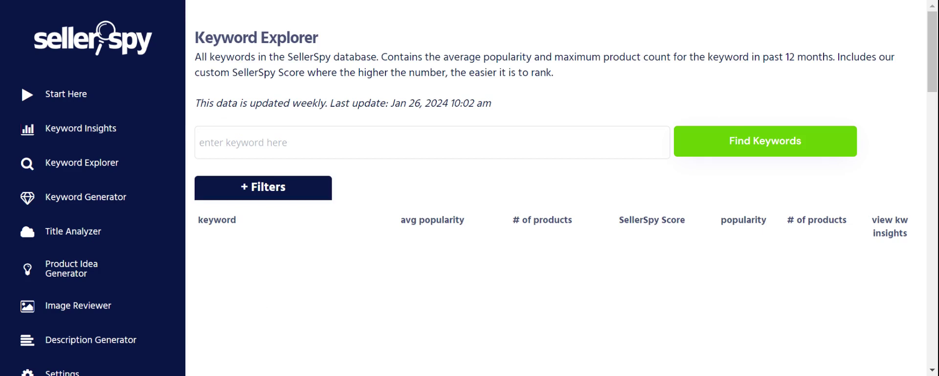
Search Keyword Explorer for 'spring' with filters shown, and review results like 'spring' scoring 21
click(293, 142)
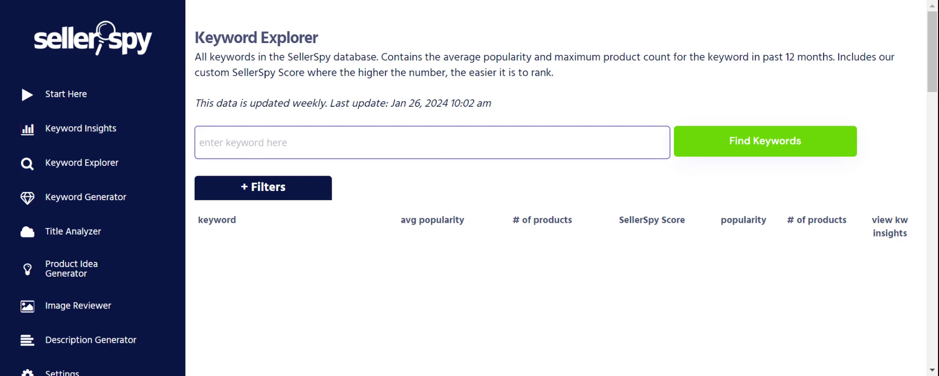
click(300, 181)
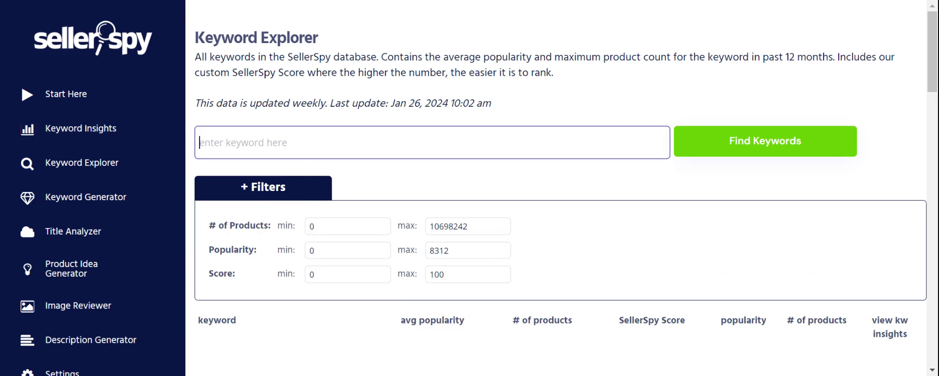
text(spring)
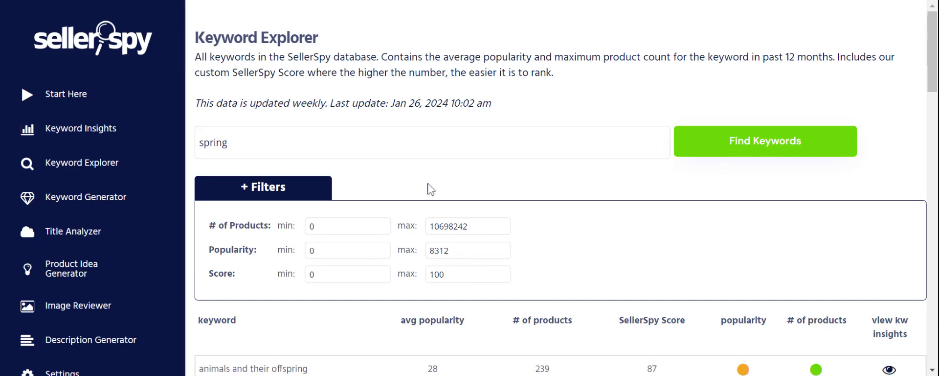
scroll(429, 189, down, 3)
scroll(431, 189, down, 6)
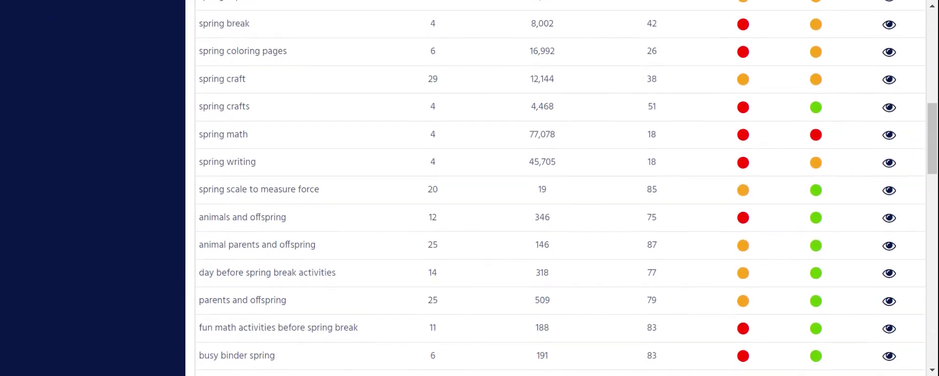
scroll(561, 187, up, 1)
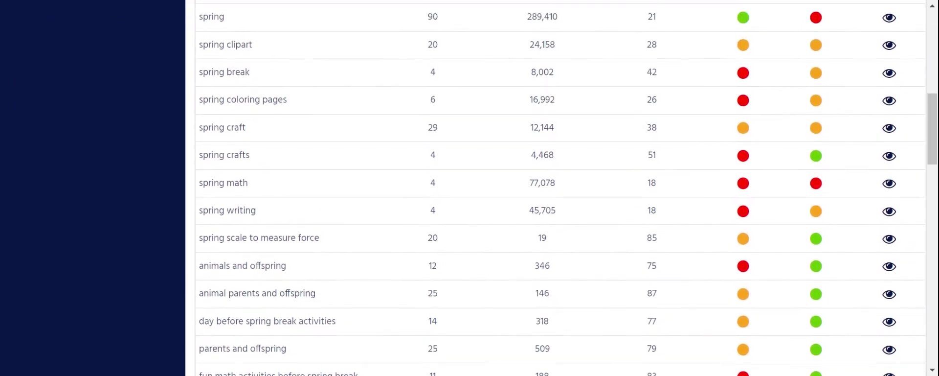
scroll(561, 188, down, 3)
scroll(386, 194, up, 5)
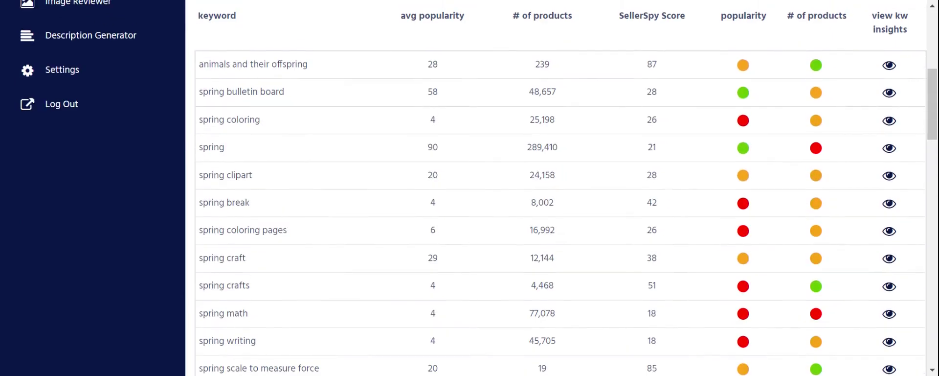
scroll(386, 193, down, 5)
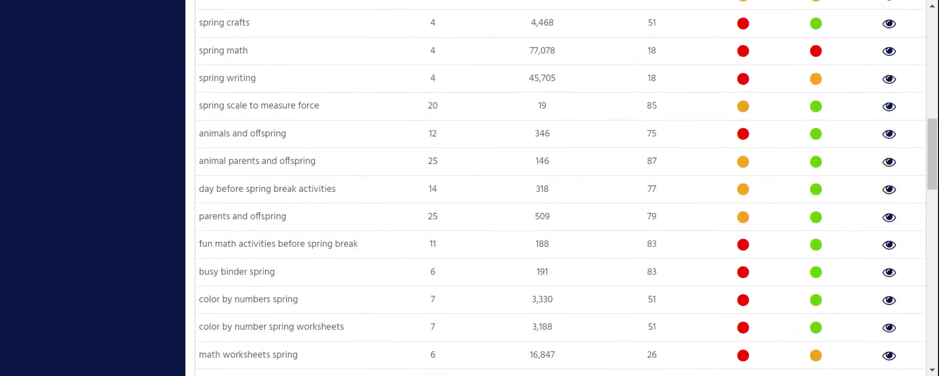
scroll(561, 188, down, 3)
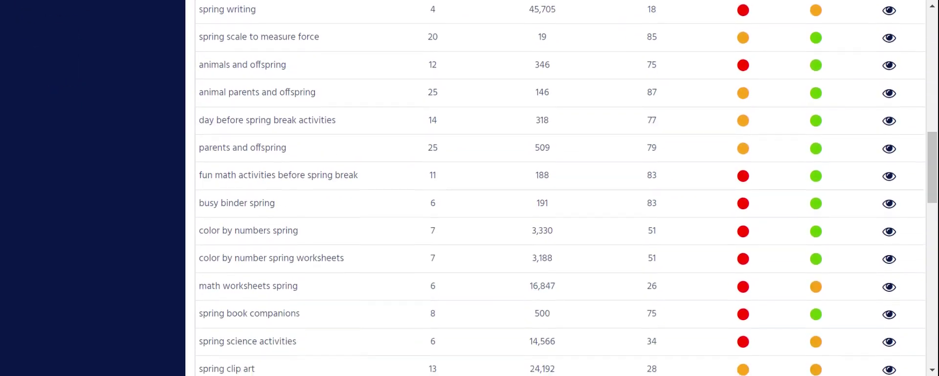
scroll(562, 187, down, 2)
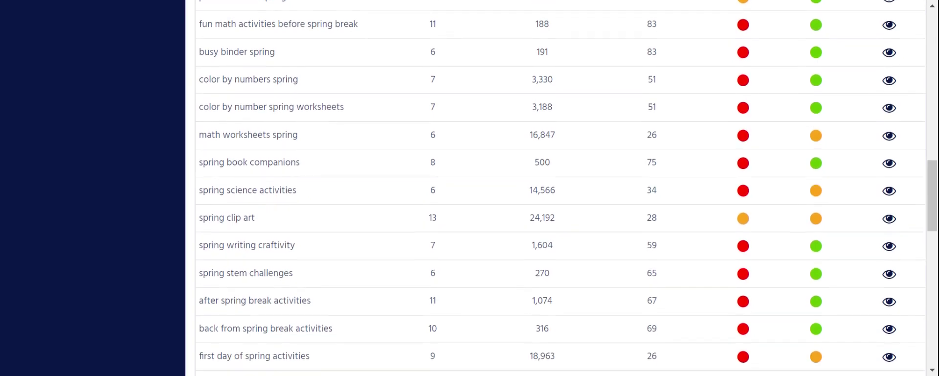
scroll(396, 184, up, 10)
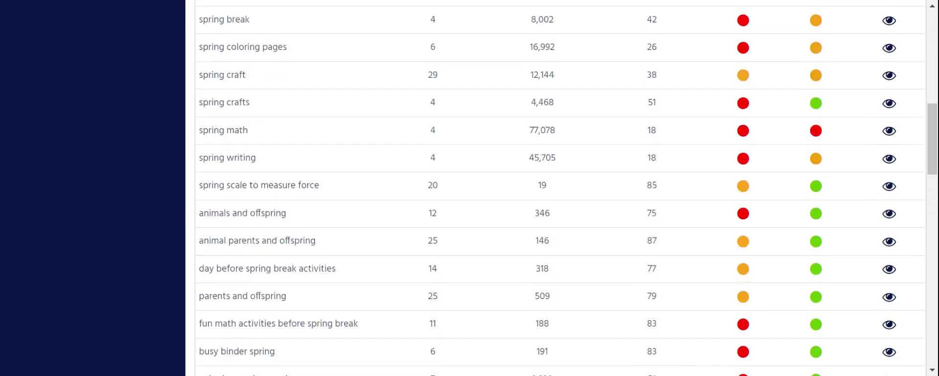
Cap the # of Products maximum at 2500 and review the narrowed spring keyword results
click(426, 192)
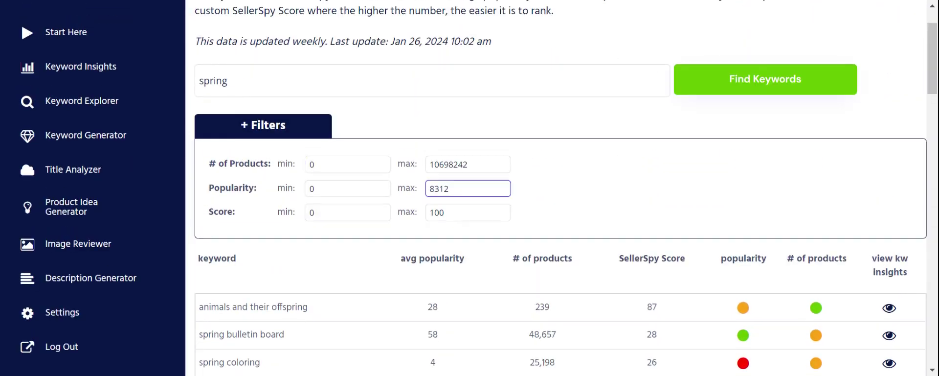
click(448, 164)
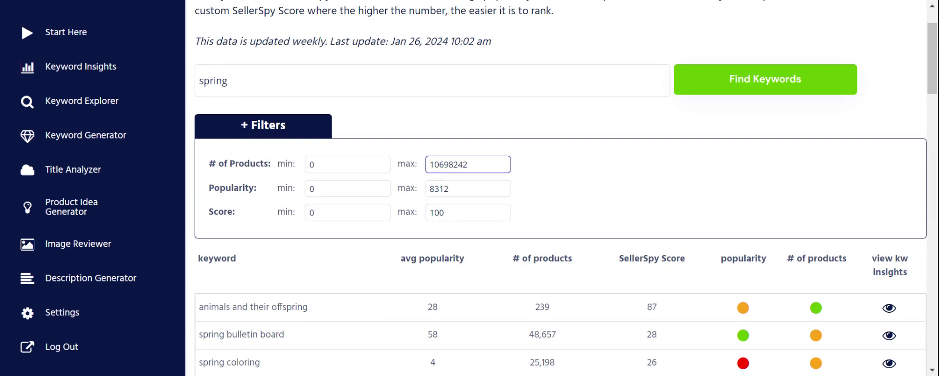
key(ctrl+a)
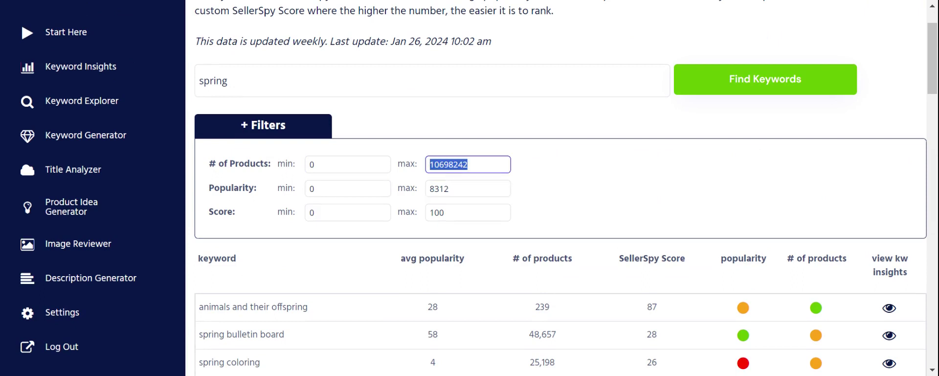
text(2500)
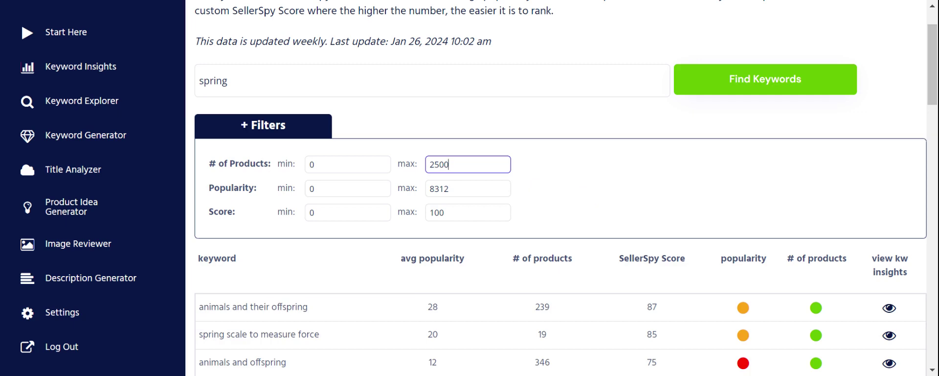
scroll(470, 196, down, 2)
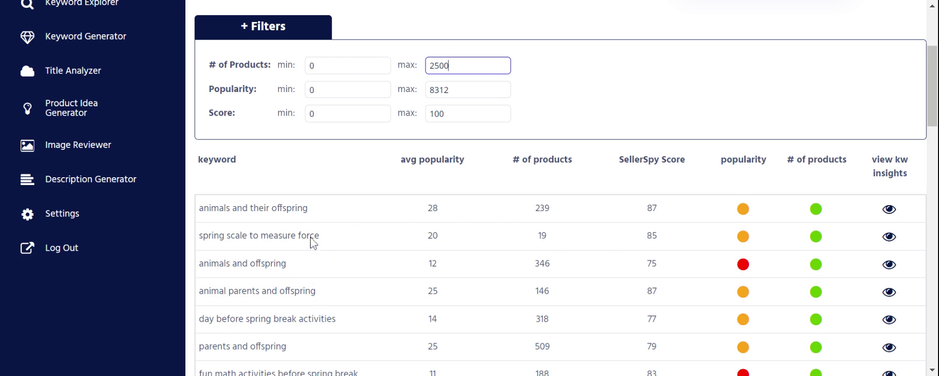
scroll(315, 286, down, 3)
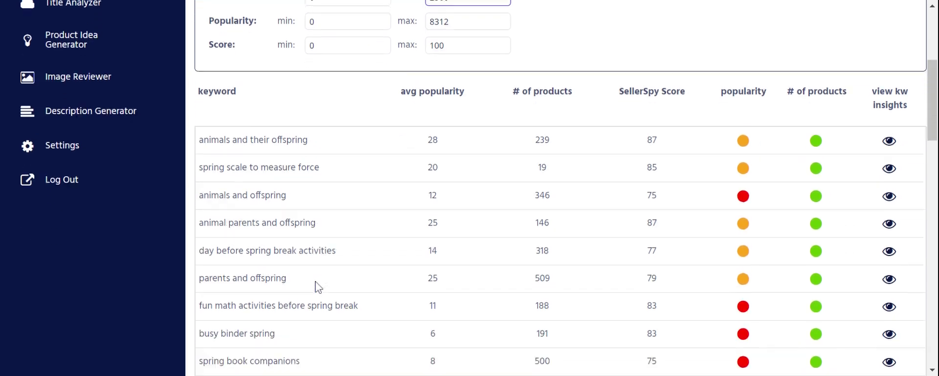
scroll(389, 276, down, 2)
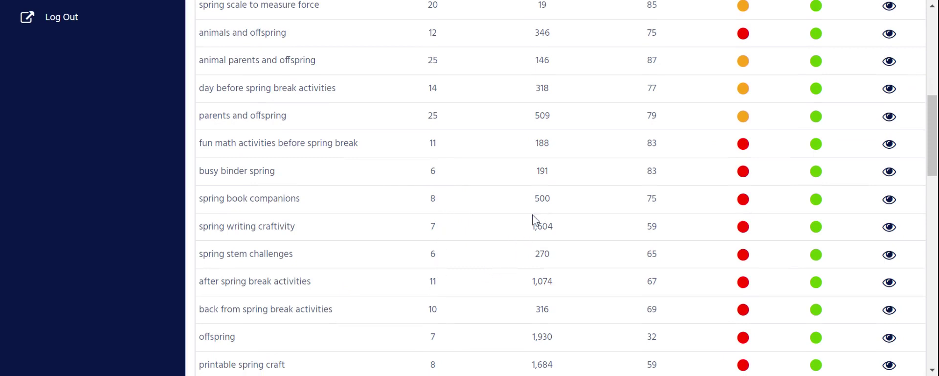
scroll(525, 231, down, 2)
scroll(530, 233, down, 3)
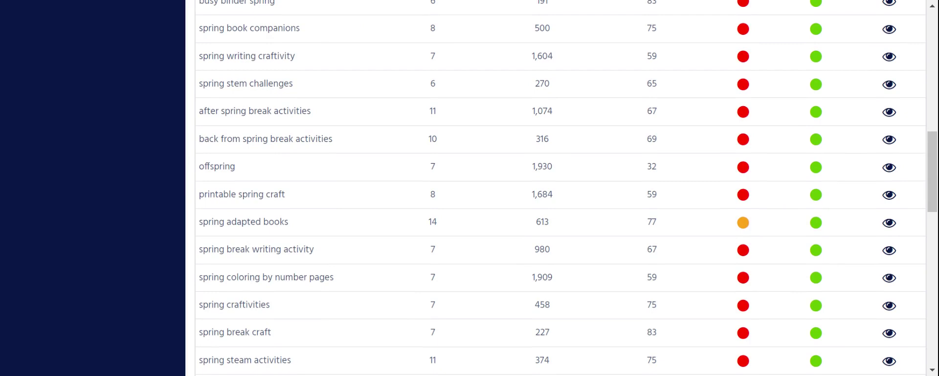
scroll(561, 187, down, 3)
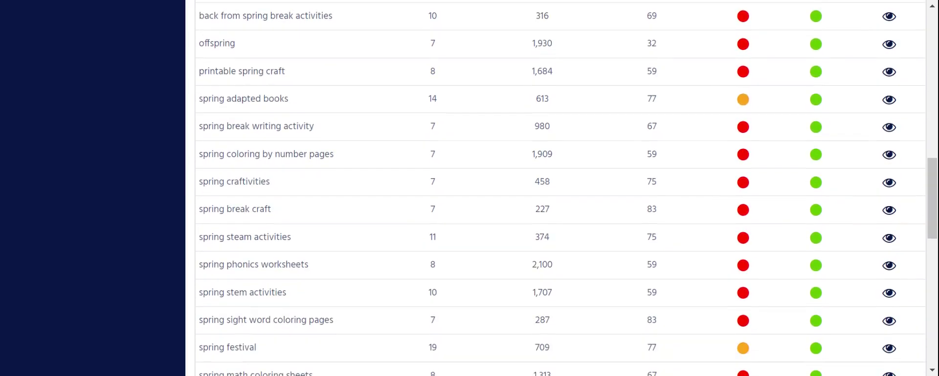
scroll(561, 188, down, 3)
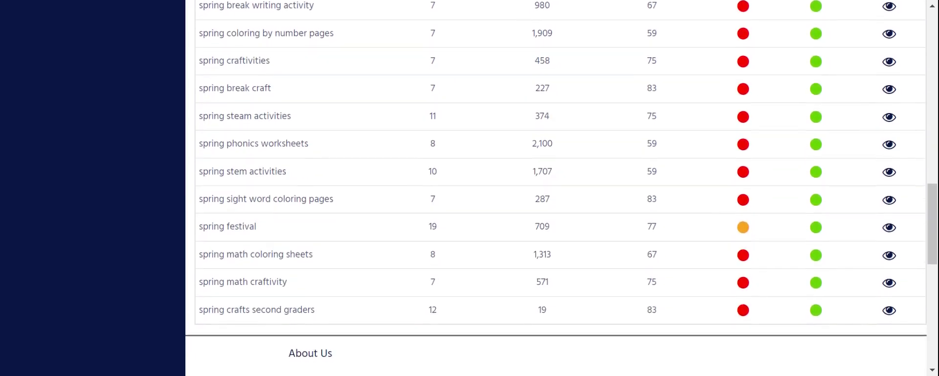
scroll(560, 188, down, 1)
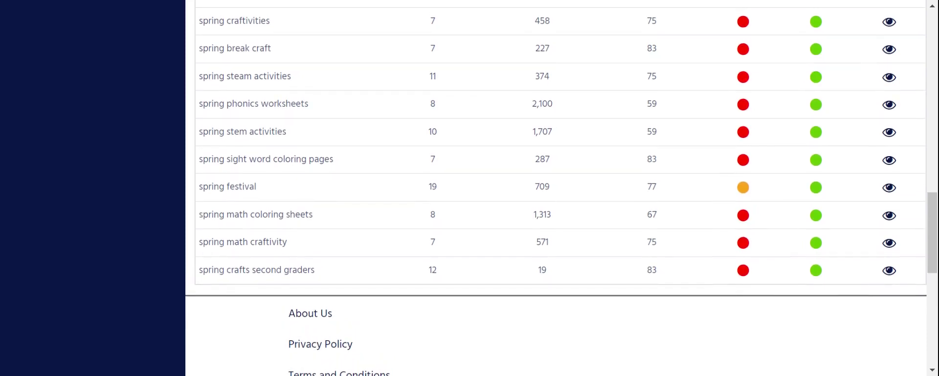
scroll(560, 187, up, 1)
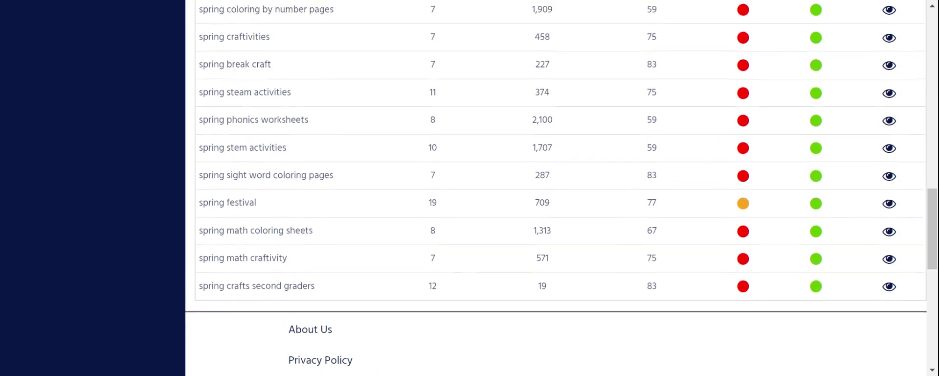
scroll(561, 188, up, 3)
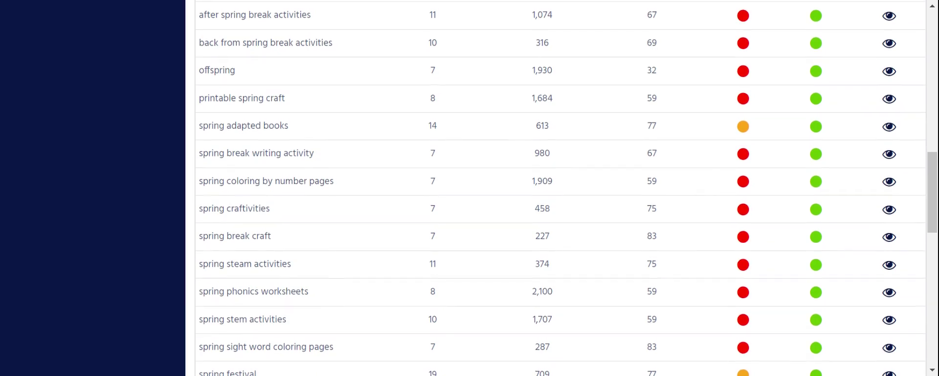
scroll(560, 188, up, 6)
scroll(561, 188, up, 5)
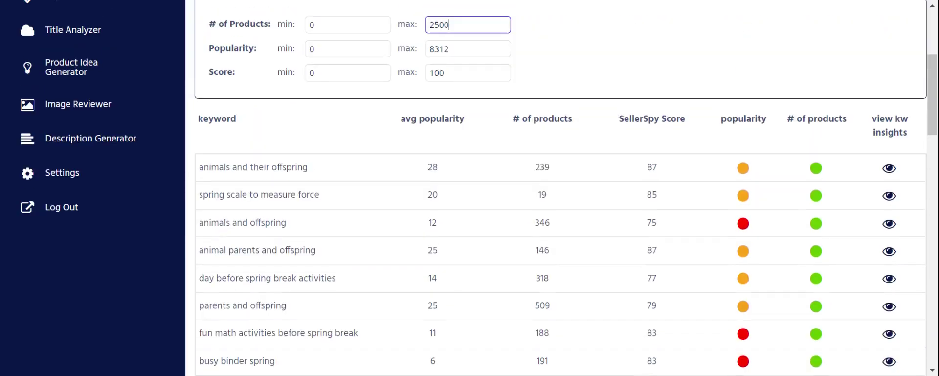
Search 'offspring' with the product maximum raised from 2500 to 250000000
key(ctrl+a)
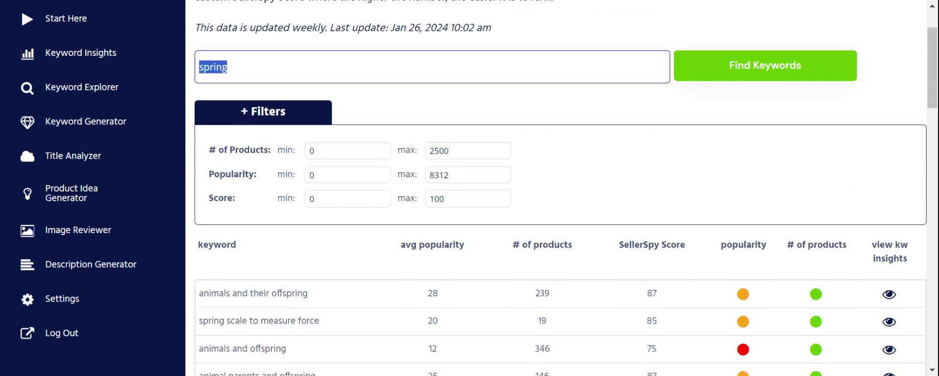
text(offspring)
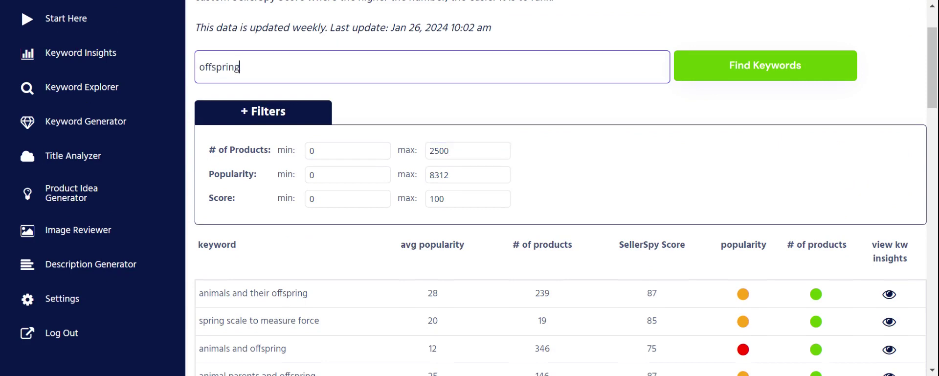
double_click(439, 150)
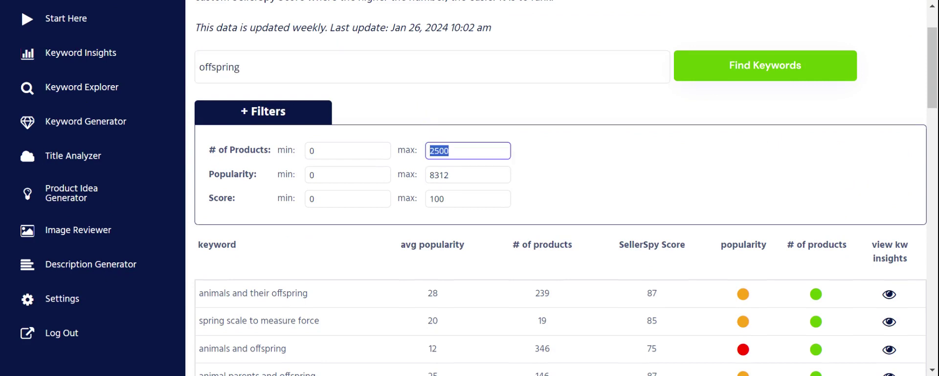
key(End)
text(00000)
click(736, 77)
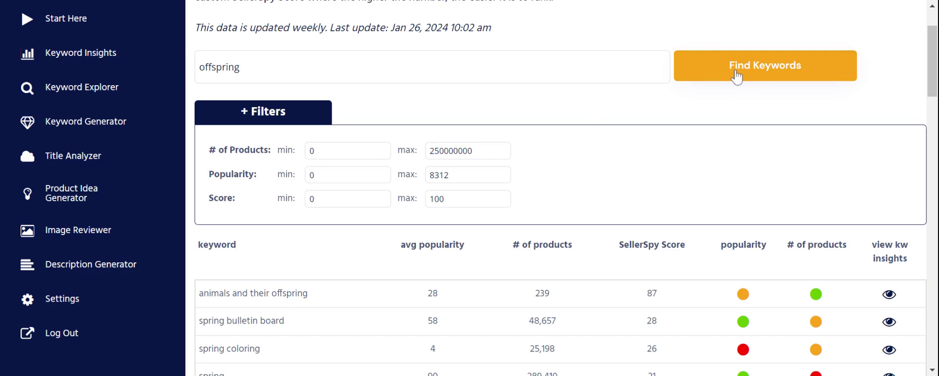
click(736, 77)
scroll(664, 141, down, 3)
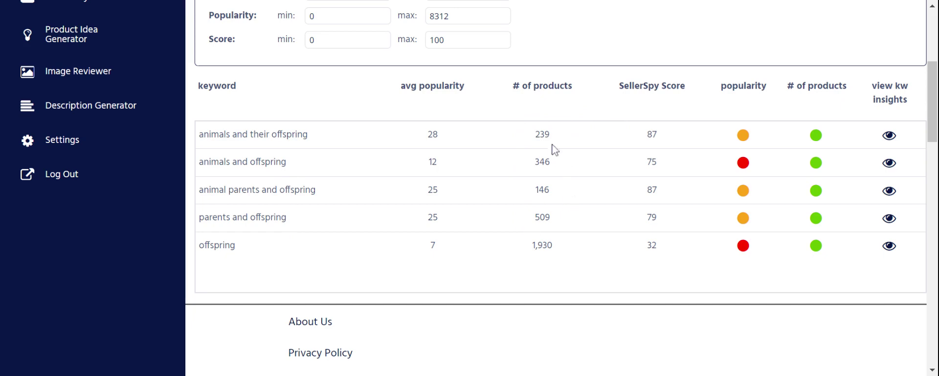
scroll(523, 163, up, 5)
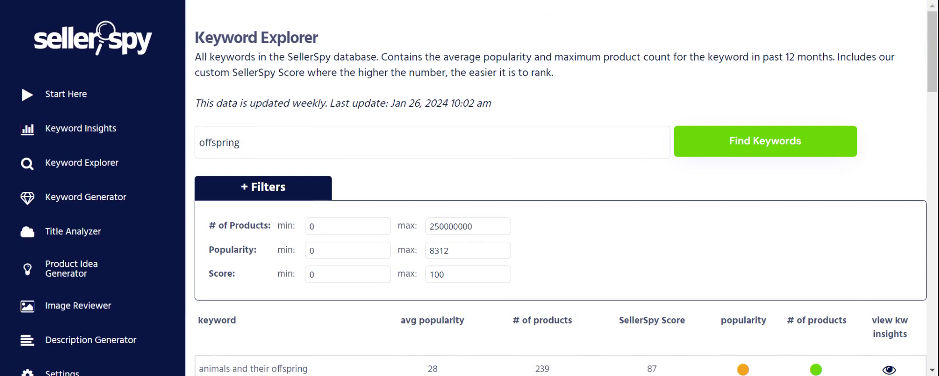
Generate Keyword Generator suggestions for 'offspring', such as 'animal parents and offspring' (popularity 42)
click(115, 201)
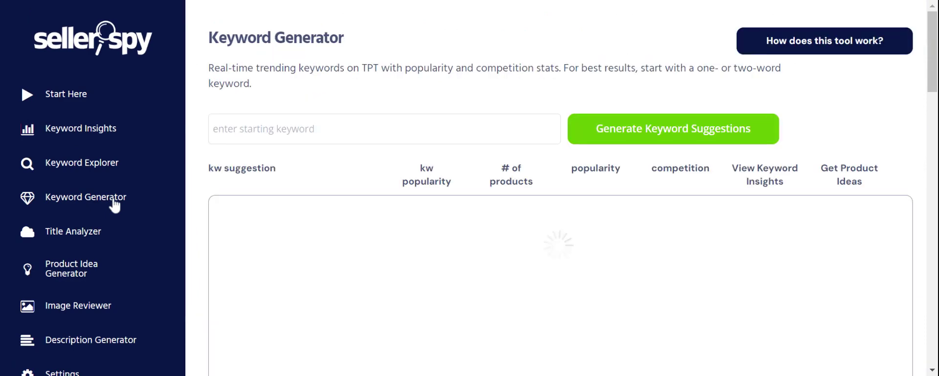
click(310, 120)
text(offspring)
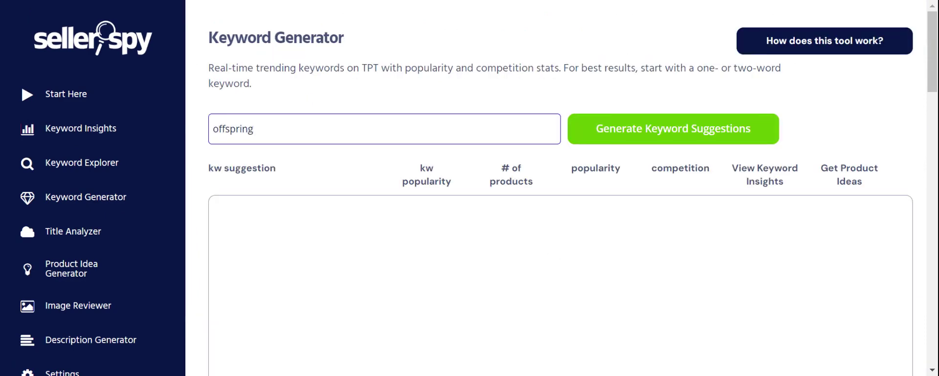
key(Return)
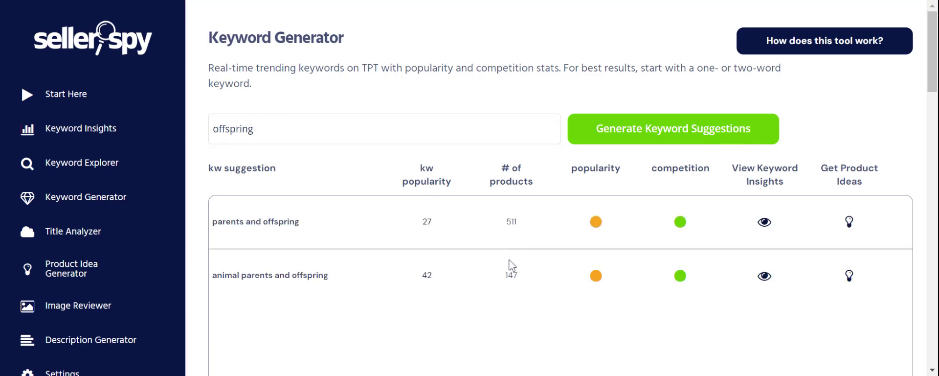
scroll(512, 264, down, 1)
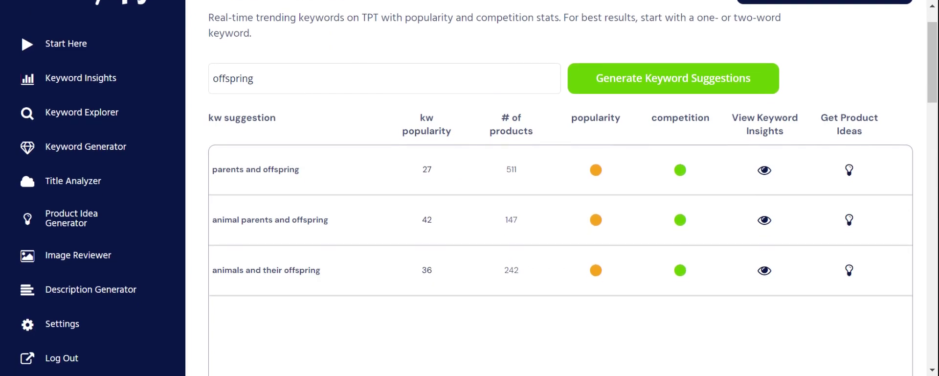
scroll(552, 188, down, 1)
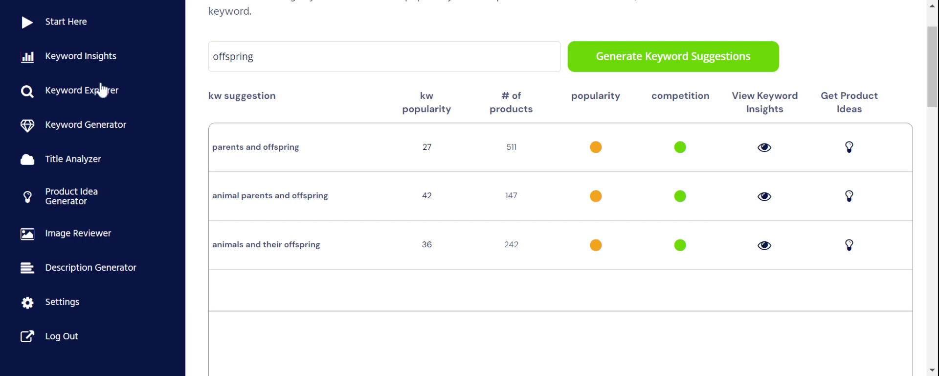
Back in Keyword Explorer, replace 'offspring' with 'cycle' and run the search
click(102, 92)
click(293, 83)
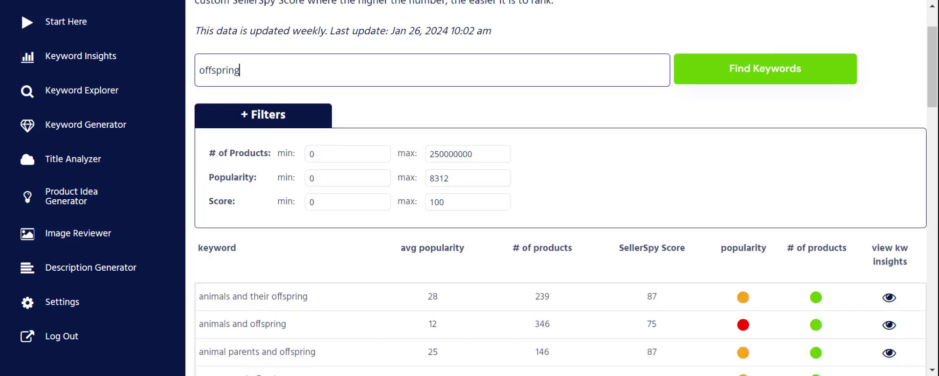
key(ctrl+a)
key(BackSpace)
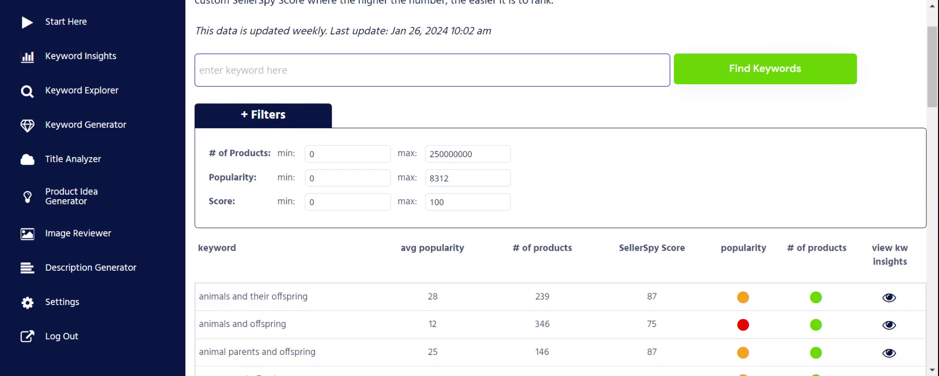
text(cycle)
click(405, 141)
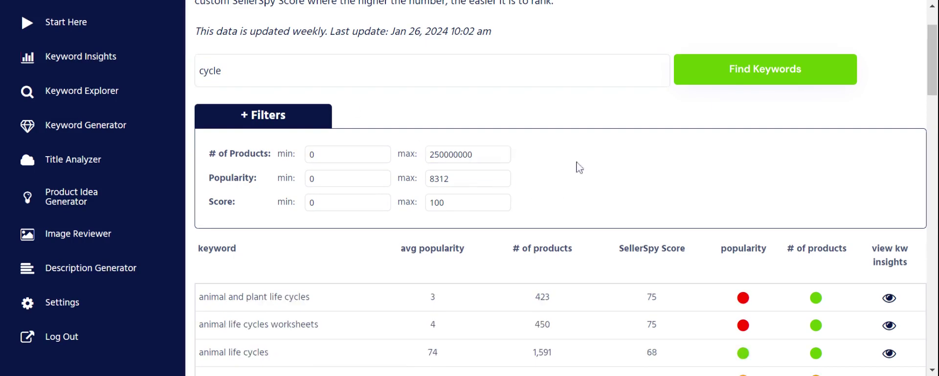
click(722, 71)
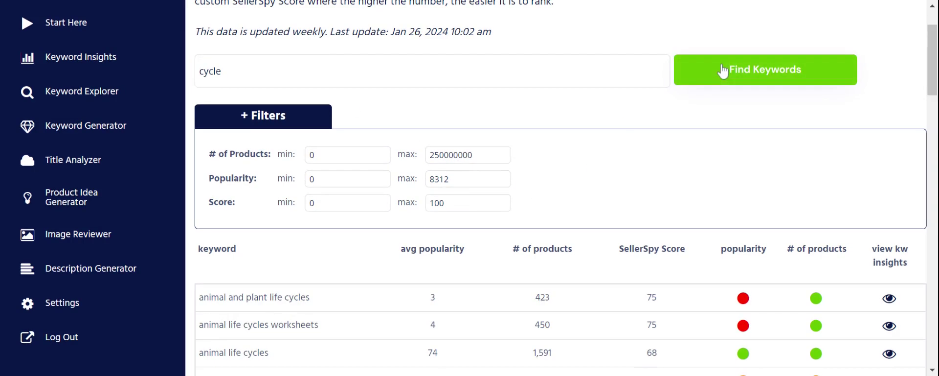
scroll(574, 206, down, 2)
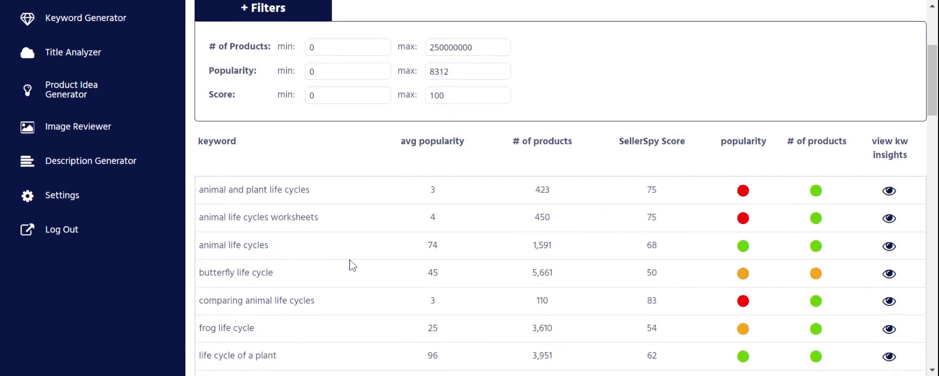
scroll(360, 260, up, 1)
Cut the product maximum back to 2500 and review results like 'life cycle of a chicken'
click(465, 95)
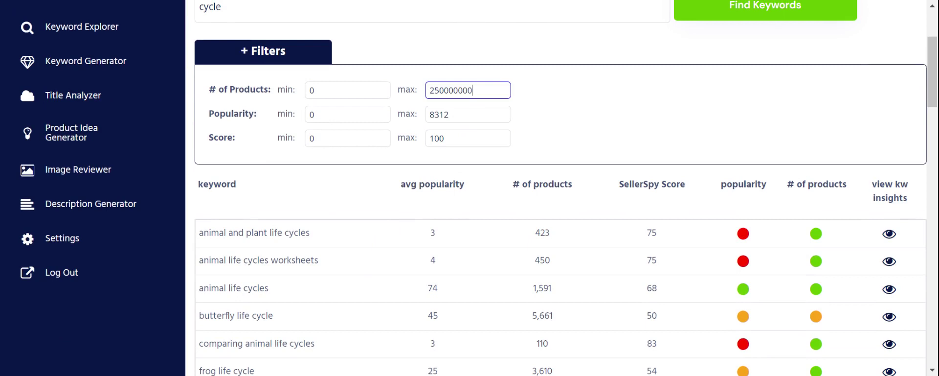
key(BackSpace)
key(BackSpace)
key(BackSpace)
key(BackSpace)
key(BackSpace)
click(675, 59)
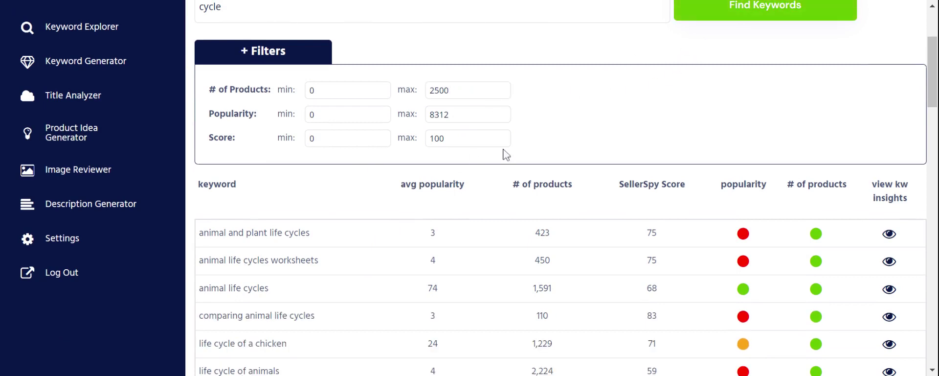
scroll(587, 117, down, 5)
scroll(598, 115, down, 10)
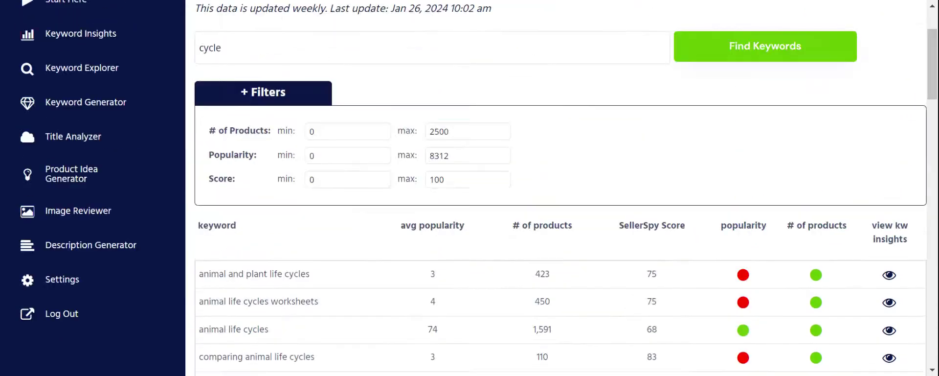
scroll(465, 130, down, 2)
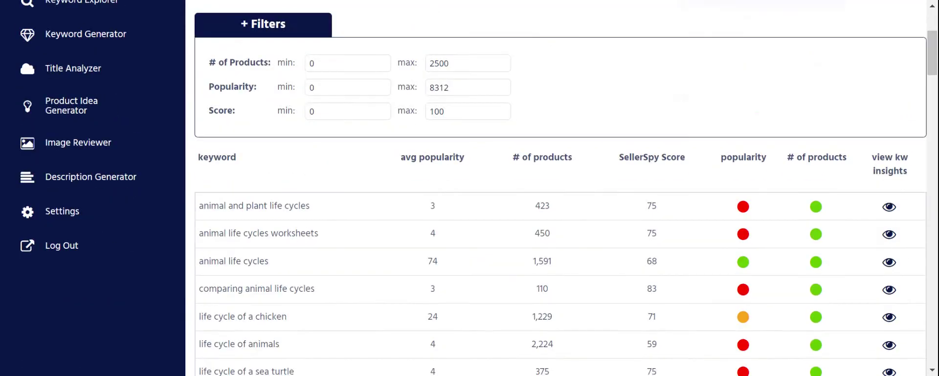
click(347, 111)
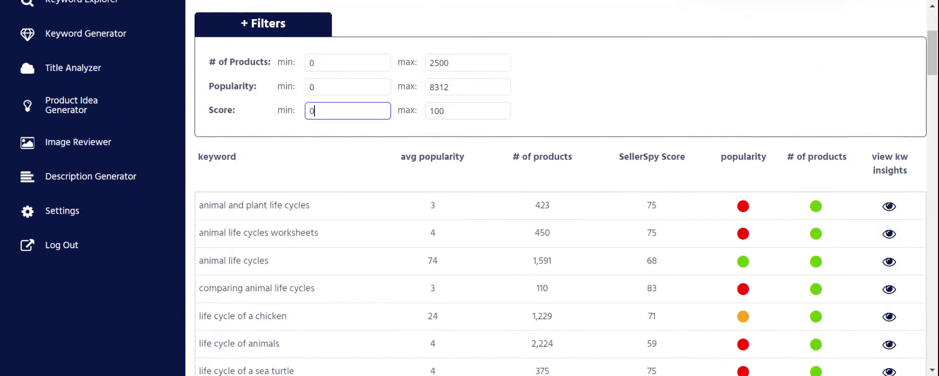
key(BackSpace)
text(80)
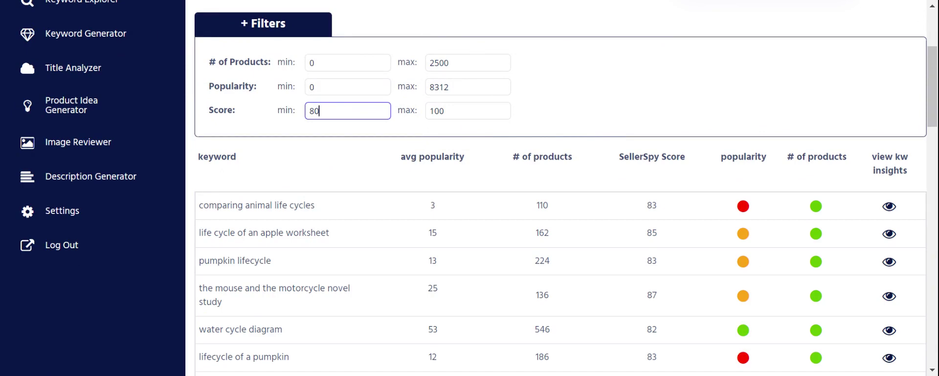
scroll(561, 196, down, 3)
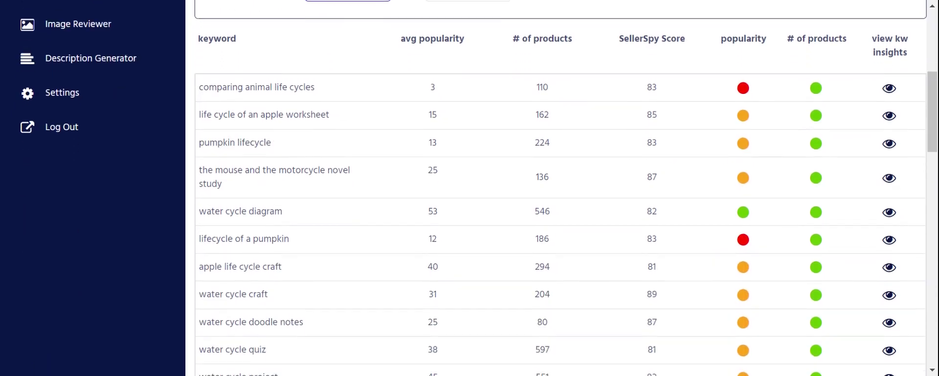
scroll(561, 196, down, 1)
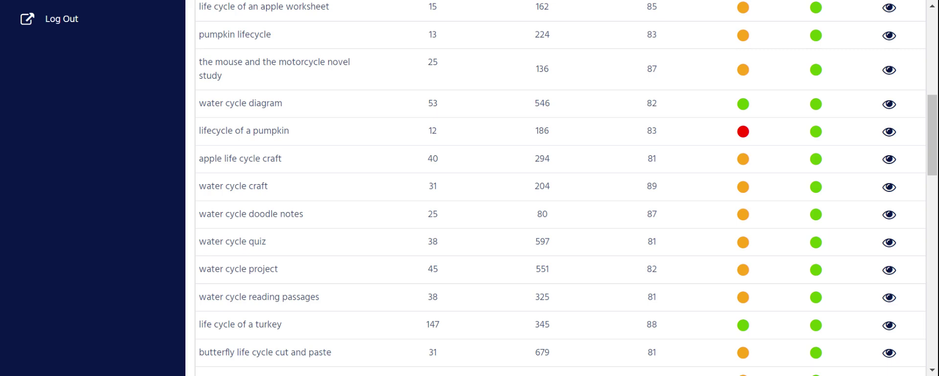
scroll(562, 188, down, 3)
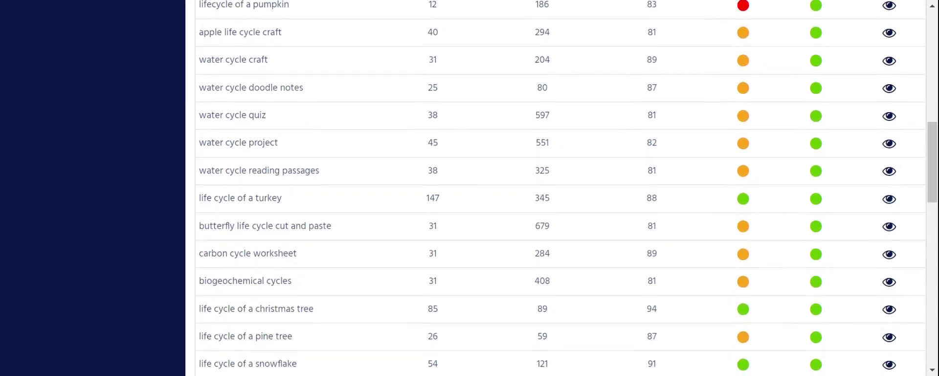
scroll(561, 188, down, 2)
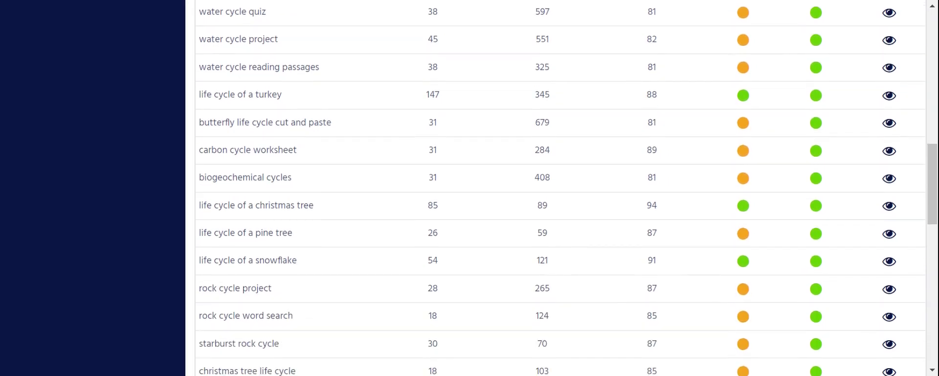
scroll(561, 188, down, 3)
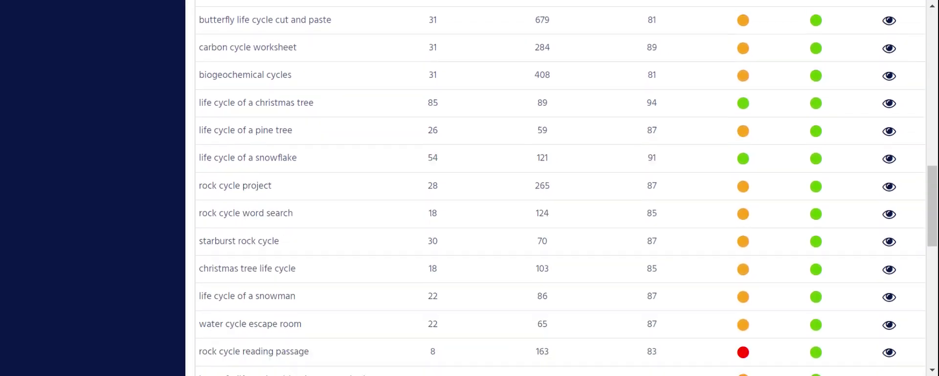
scroll(561, 188, down, 4)
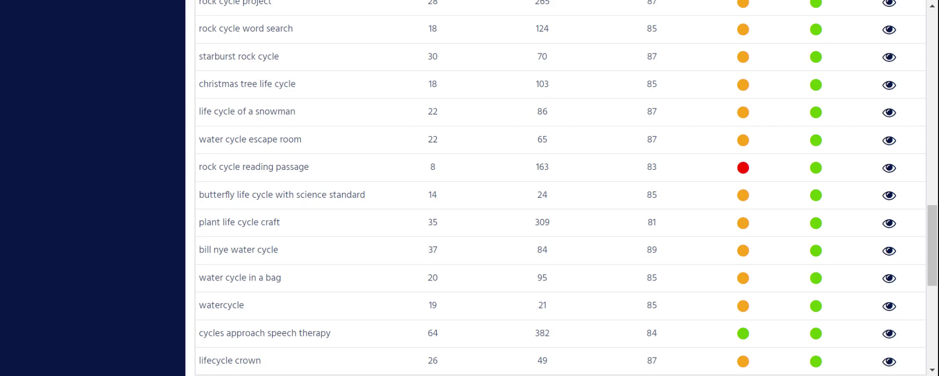
scroll(562, 188, down, 2)
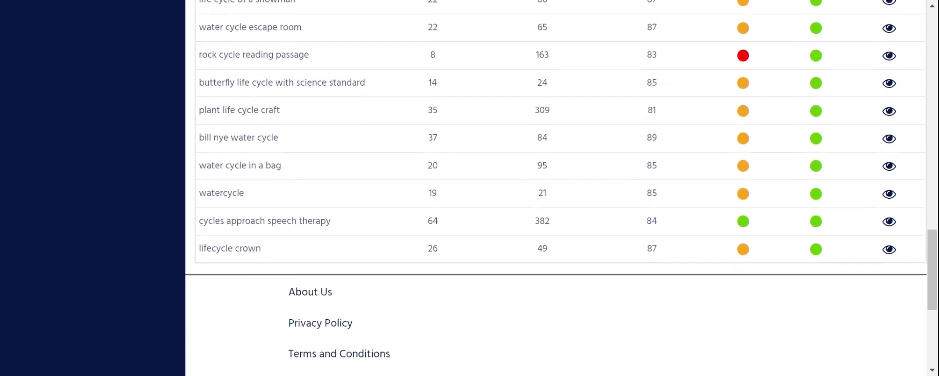
scroll(562, 188, up, 5)
scroll(562, 187, up, 7)
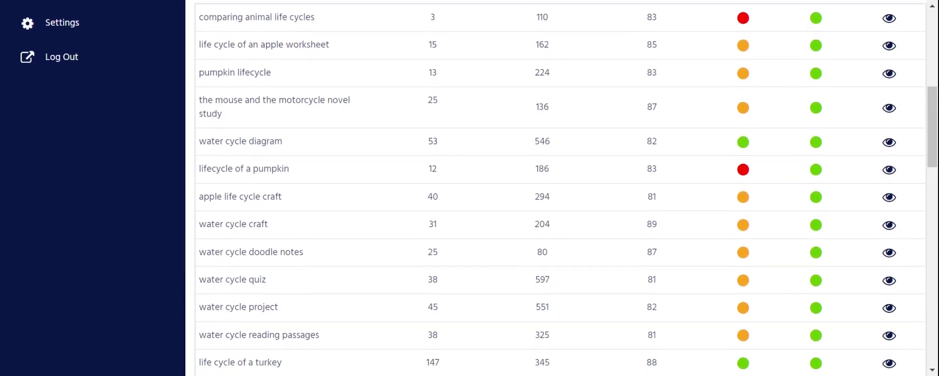
scroll(562, 188, down, 4)
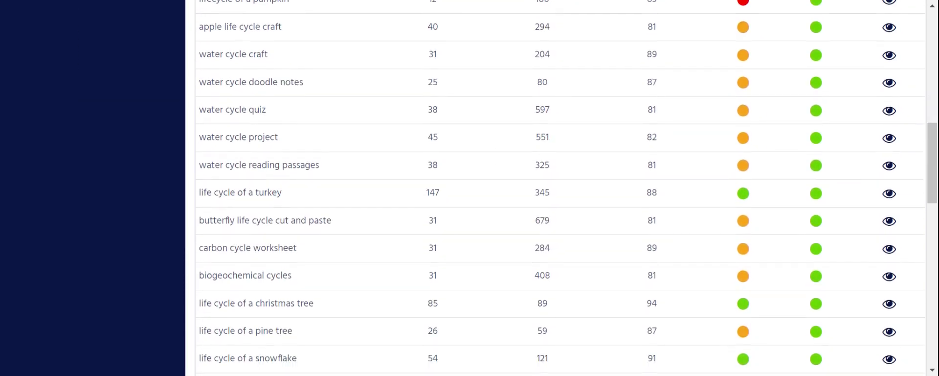
scroll(561, 188, down, 2)
scroll(561, 188, up, 8)
Change the keyword search term from 'cycle' to 'life cycle'
scroll(256, 210, up, 4)
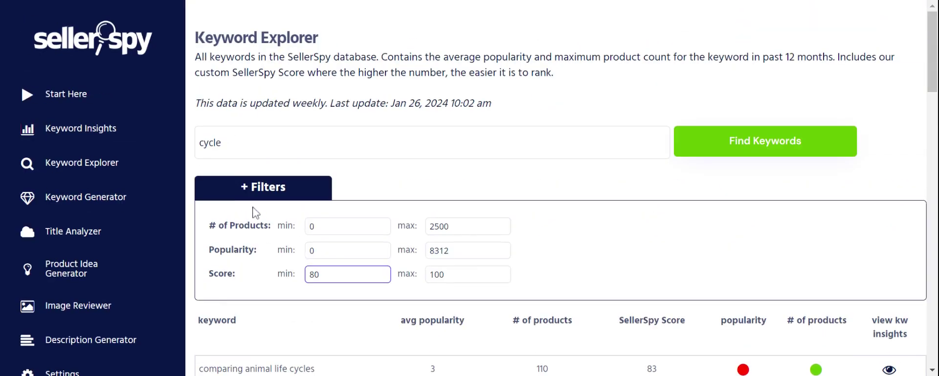
click(210, 142)
double_click(210, 142)
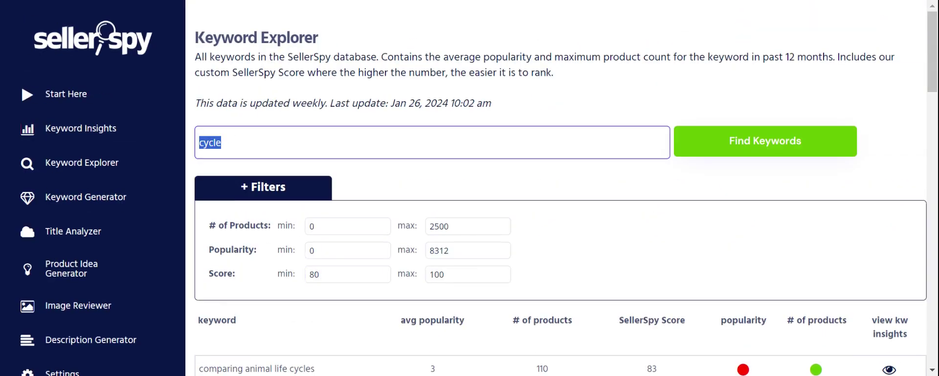
text(life cyc)
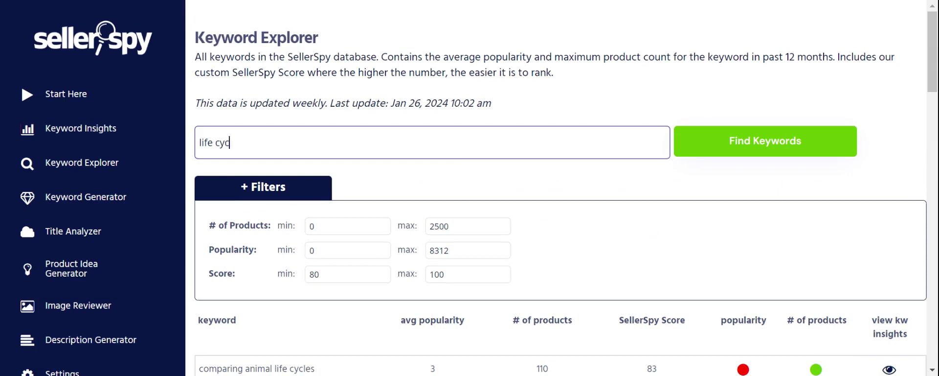
text(le)
Lower the Score minimum from 80 to 0 and review results like 'life cycle of an apple worksheet'
click(348, 226)
click(490, 275)
click(344, 274)
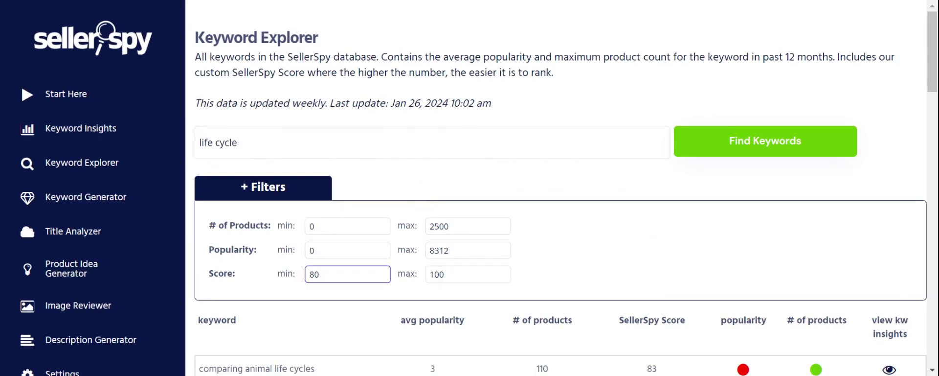
key(BackSpace)
key(BackSpace)
text(0)
click(555, 244)
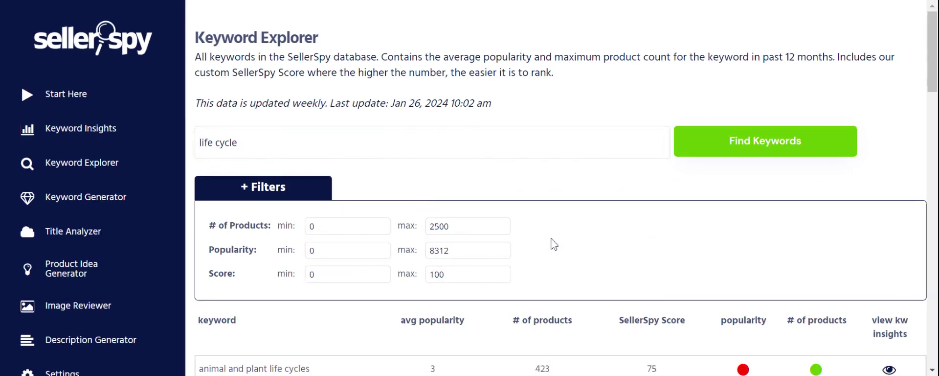
scroll(554, 244, down, 6)
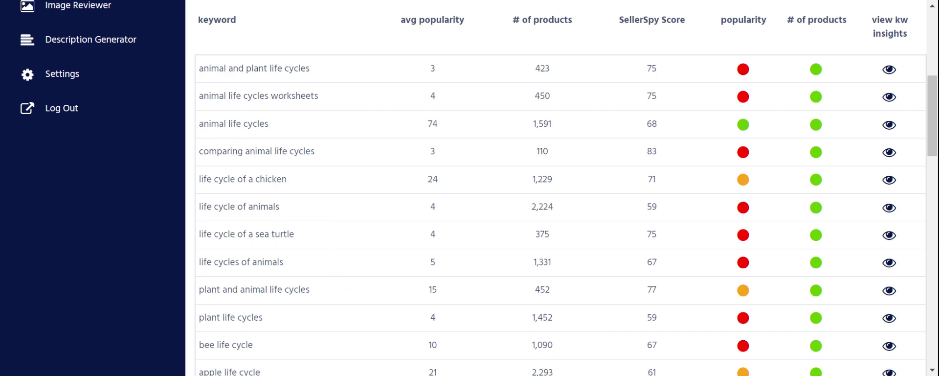
scroll(547, 291, down, 2)
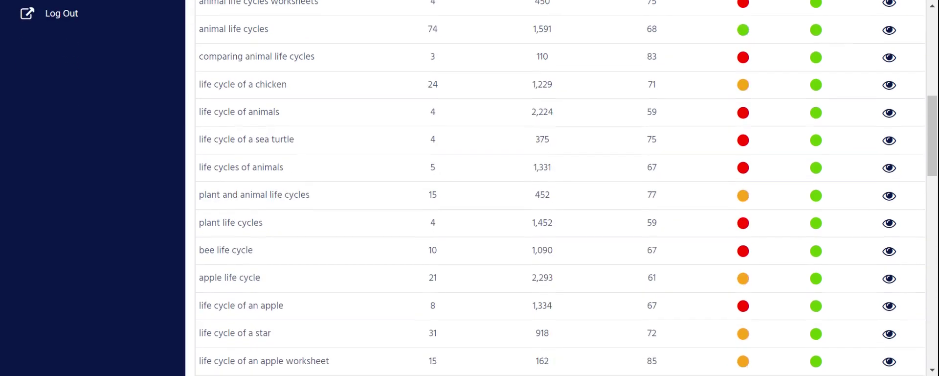
scroll(554, 289, down, 1)
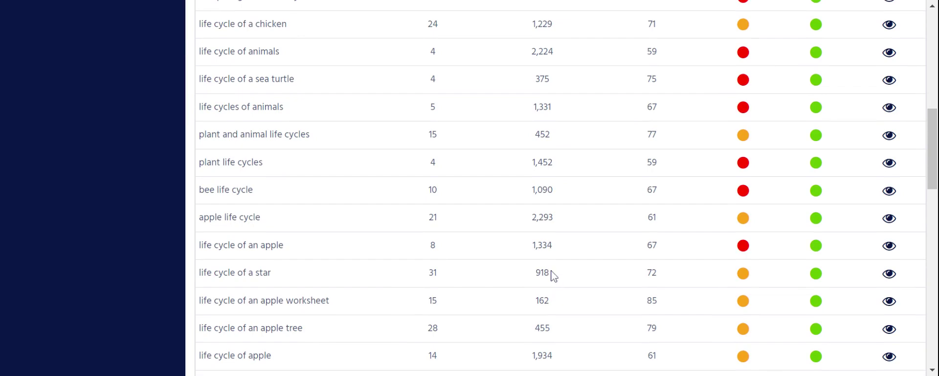
scroll(247, 267, up, 10)
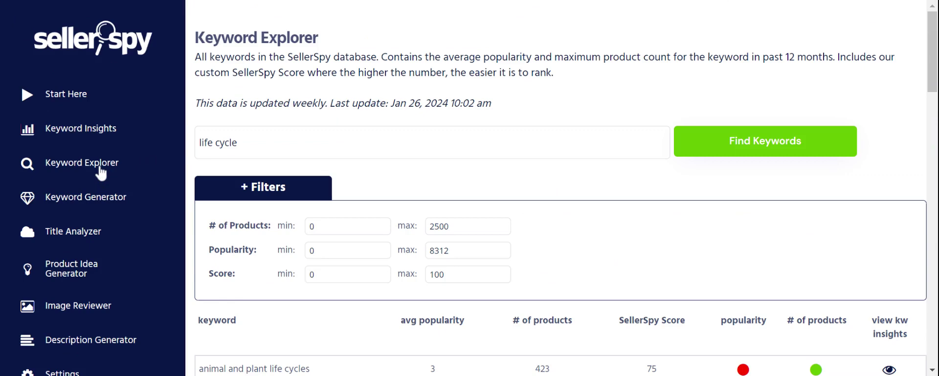
Generate Keyword Generator suggestions for 'life cycle', led by 'life cycle' with popularity 411
click(101, 200)
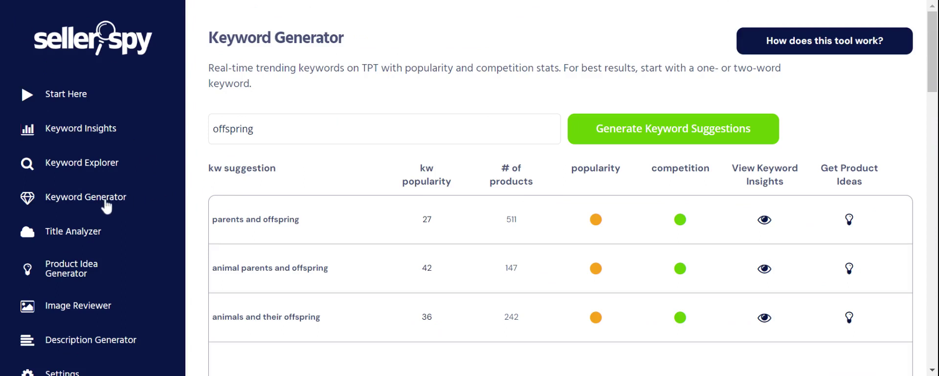
click(275, 123)
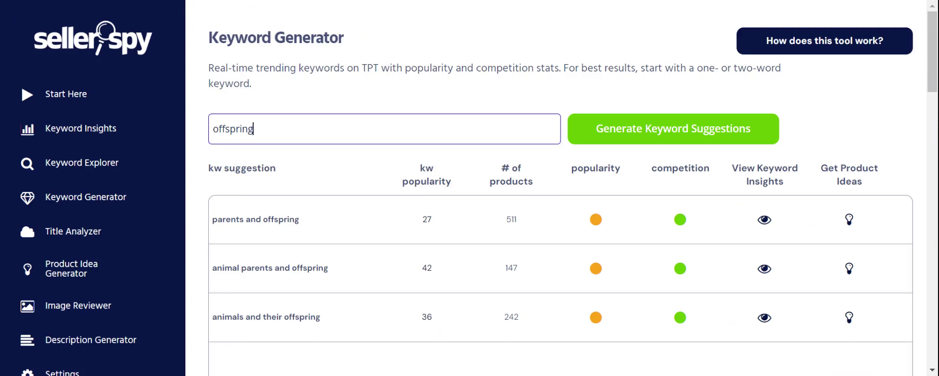
key(ctrl+a)
text(life s)
text(ycle)
key(Return)
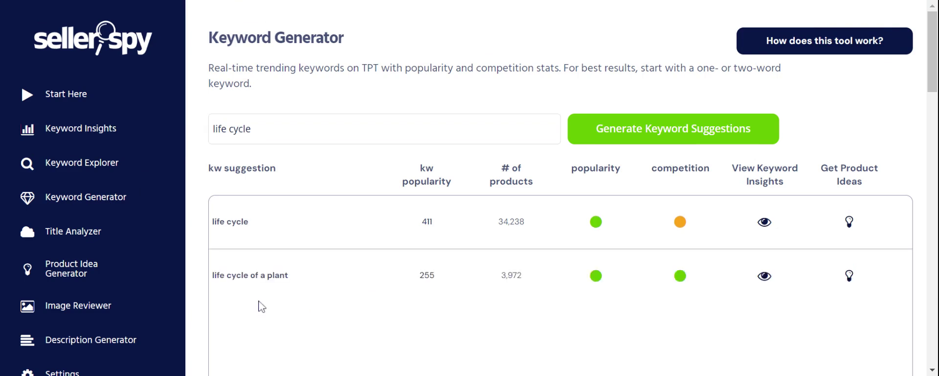
scroll(270, 294, down, 1)
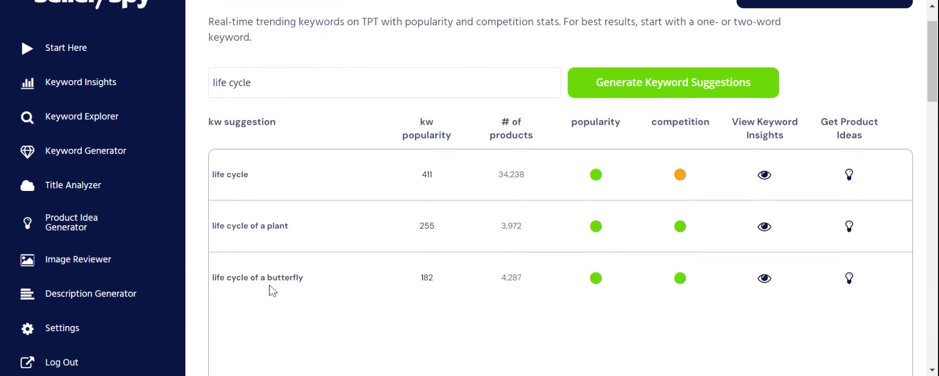
scroll(272, 290, down, 1)
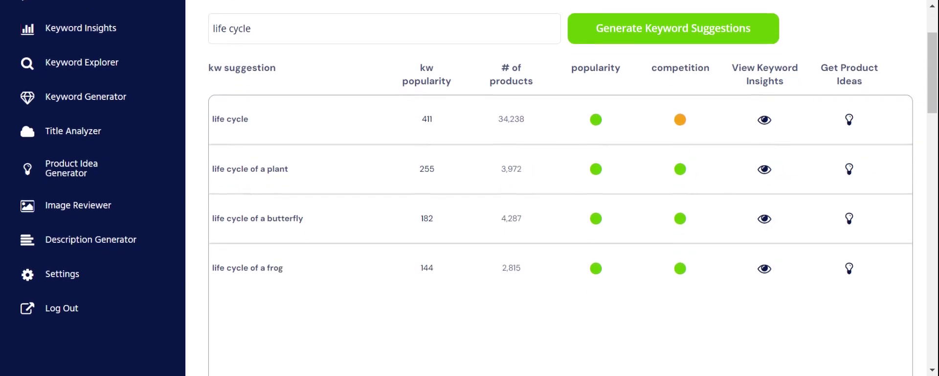
scroll(479, 156, down, 1)
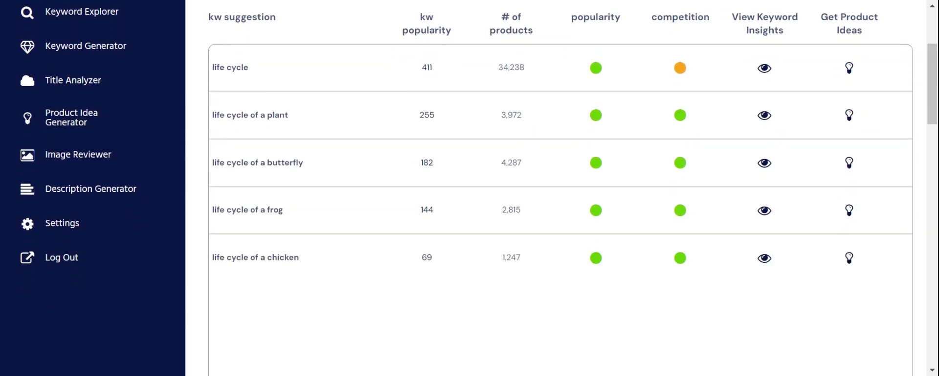
scroll(562, 188, down, 1)
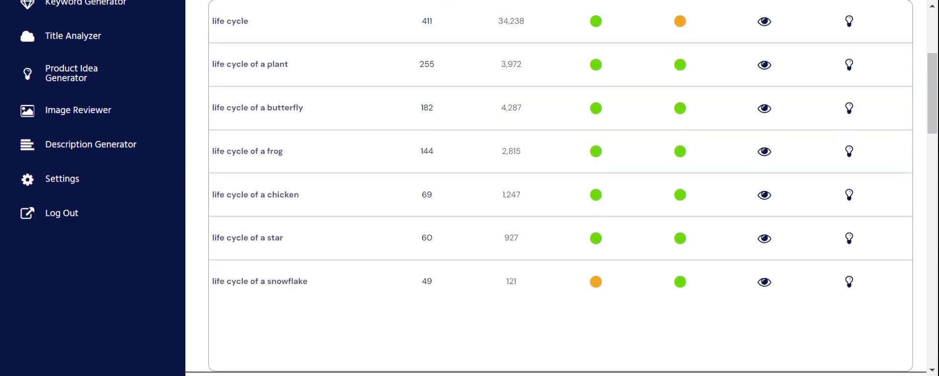
scroll(312, 304, down, 1)
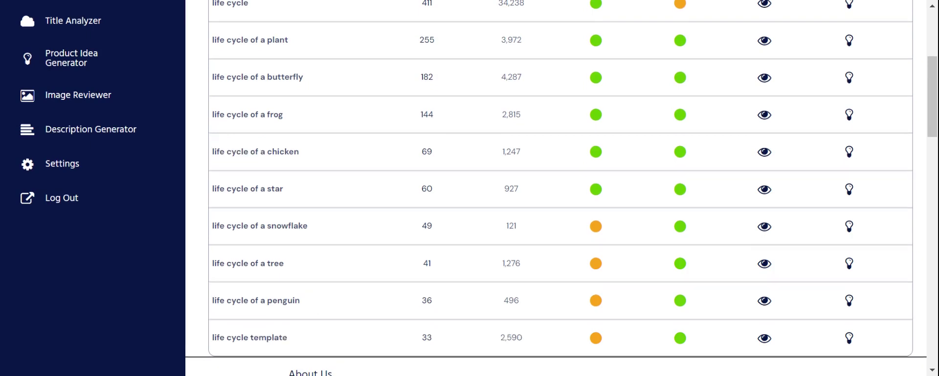
scroll(218, 122, up, 2)
scroll(218, 122, up, 1)
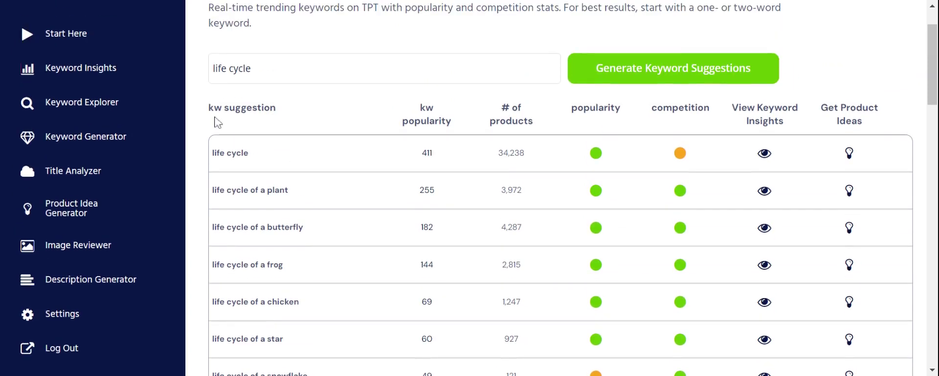
Trim the keyword to 'cycle' and review suggestions like 'water cycle' with popularity 1,335
double_click(220, 68)
key(BackSpace)
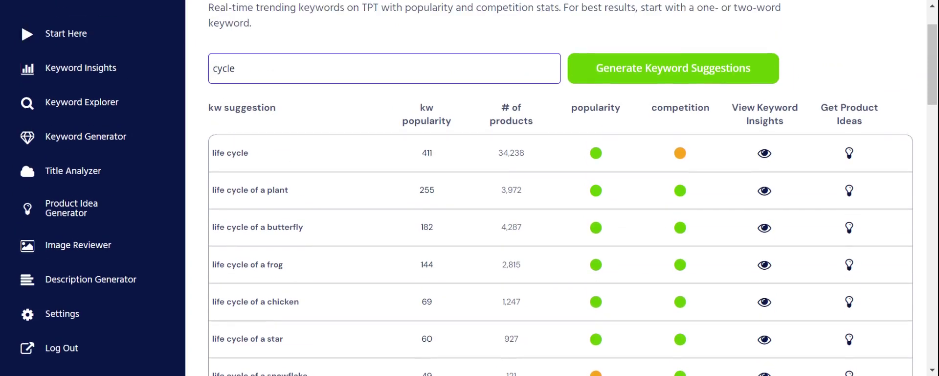
key(Return)
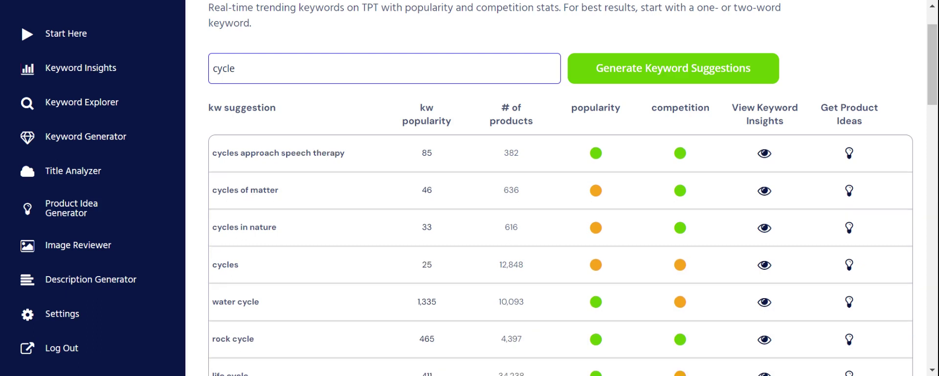
scroll(489, 196, down, 1)
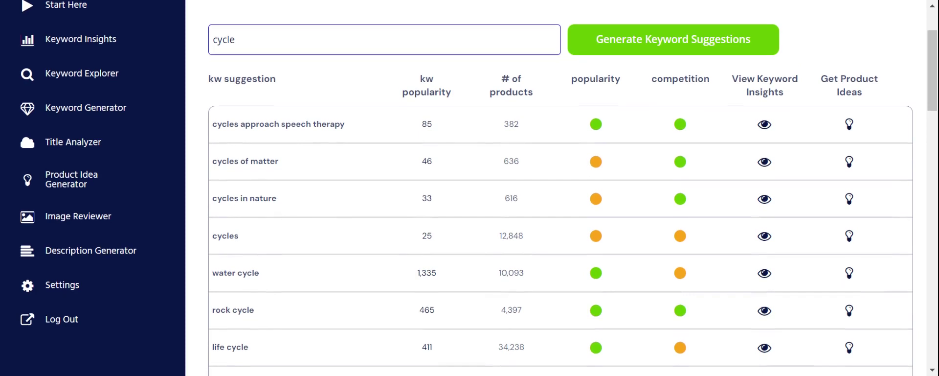
scroll(489, 195, up, 2)
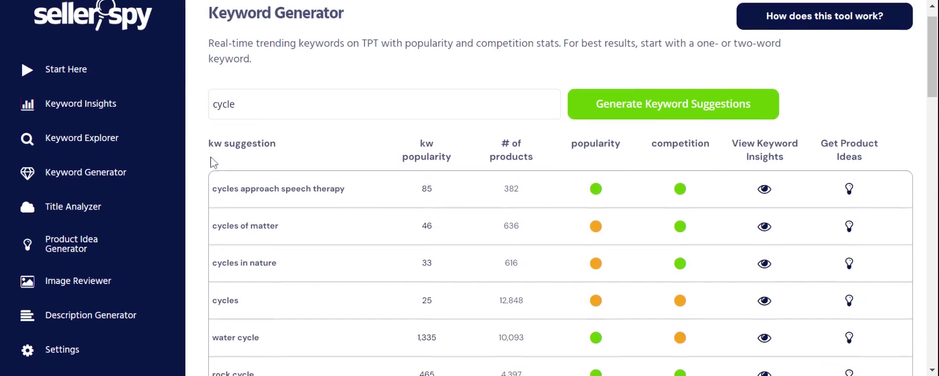
scroll(278, 210, down, 3)
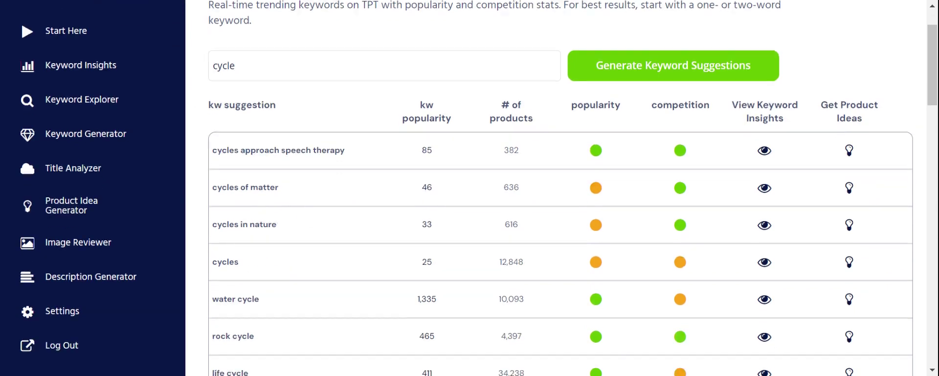
scroll(490, 196, down, 1)
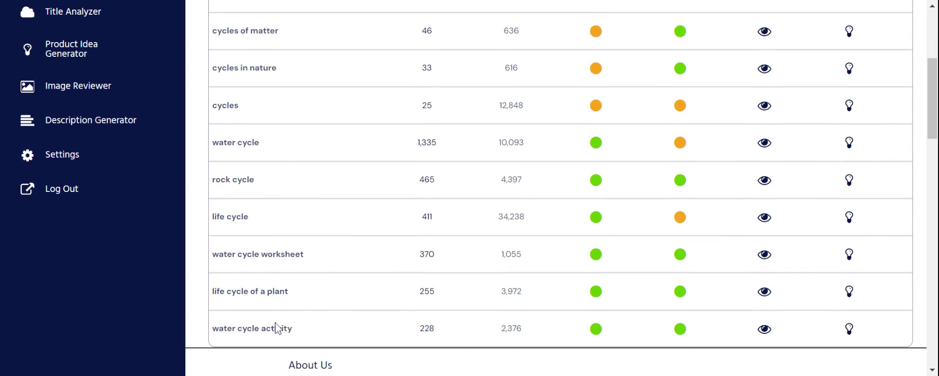
scroll(277, 193, up, 3)
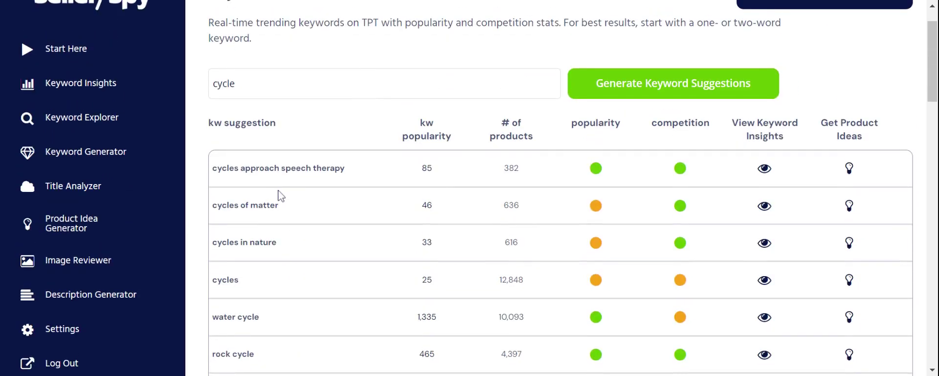